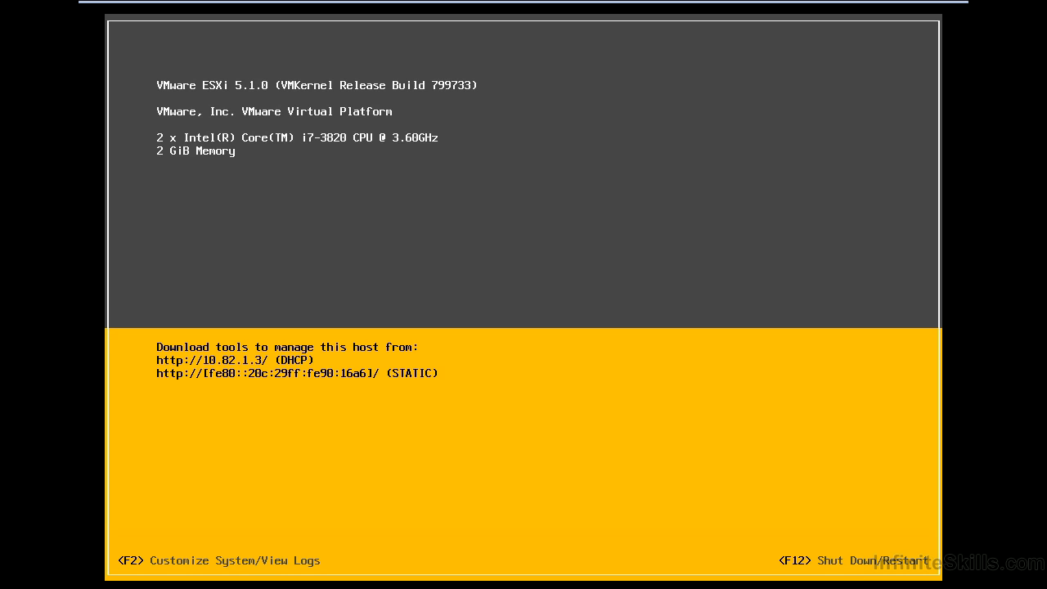
# Step: Log in to the host's system customization as root, entering the account password
pyautogui.press('F2')
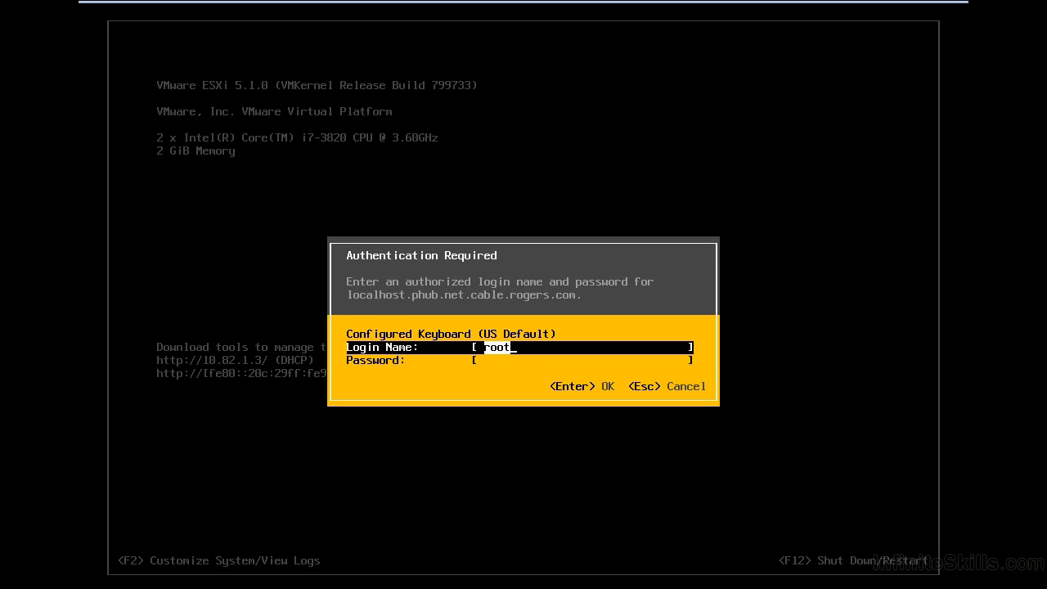
pyautogui.press('Tab')
pyautogui.write('*********')
pyautogui.press('Return')
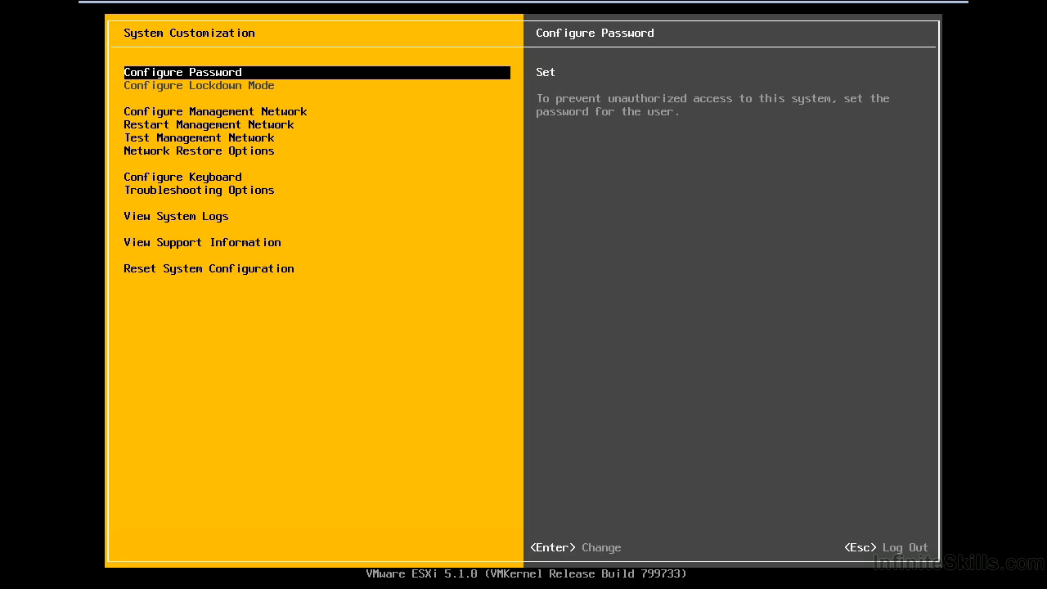
# Step: Add vmnic1 to the host's management network adapters alongside vmnic0
pyautogui.press('Down')
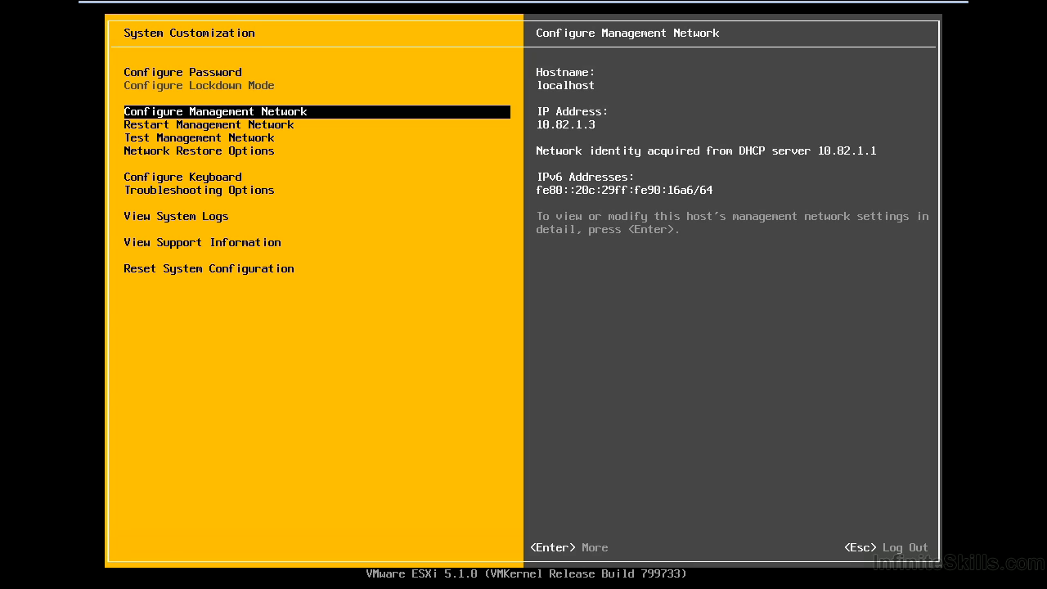
pyautogui.press('Return')
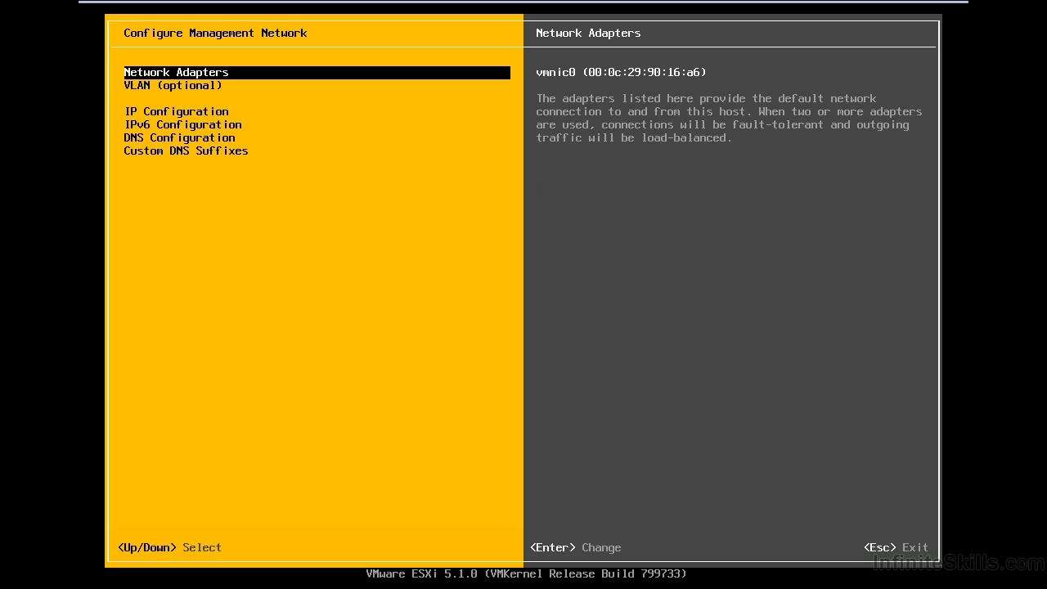
pyautogui.press('Return')
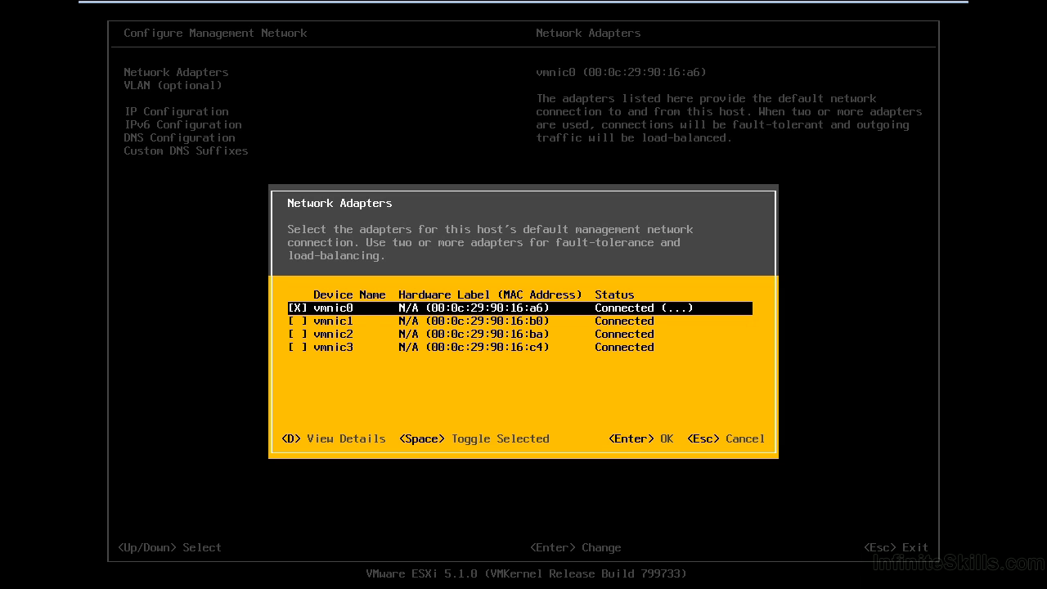
pyautogui.press('Down')
pyautogui.press('space')
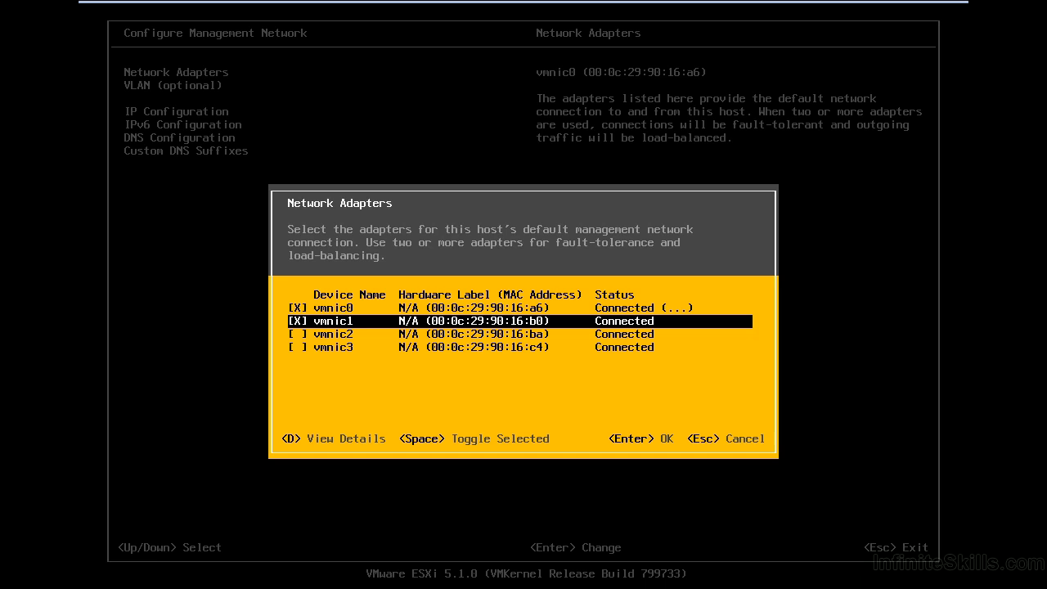
pyautogui.press('Return')
# Step: Check the adapter details of vmnic0 and vmnic2, and accept the adapter selection
pyautogui.press('Up')
pyautogui.press('d')
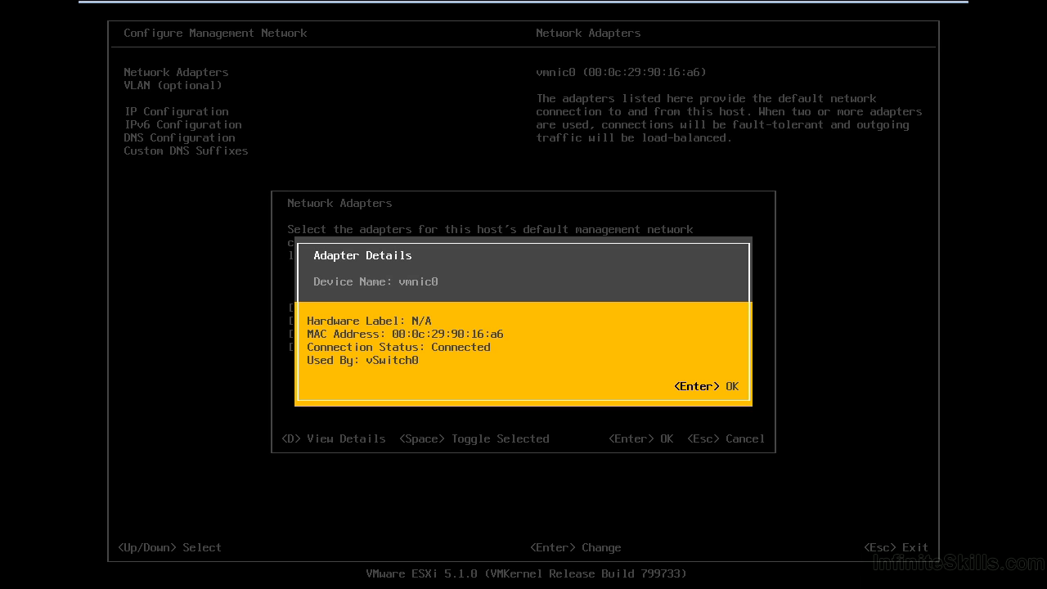
pyautogui.press('Return')
pyautogui.press('Down')
pyautogui.press('Down')
pyautogui.press('d')
pyautogui.press('Return')
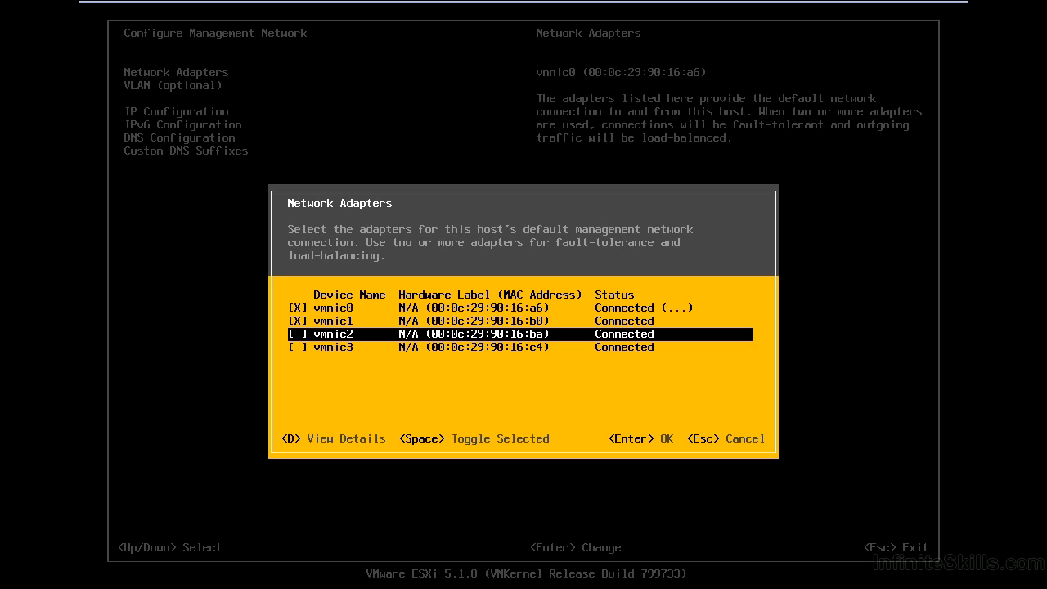
pyautogui.press('Return')
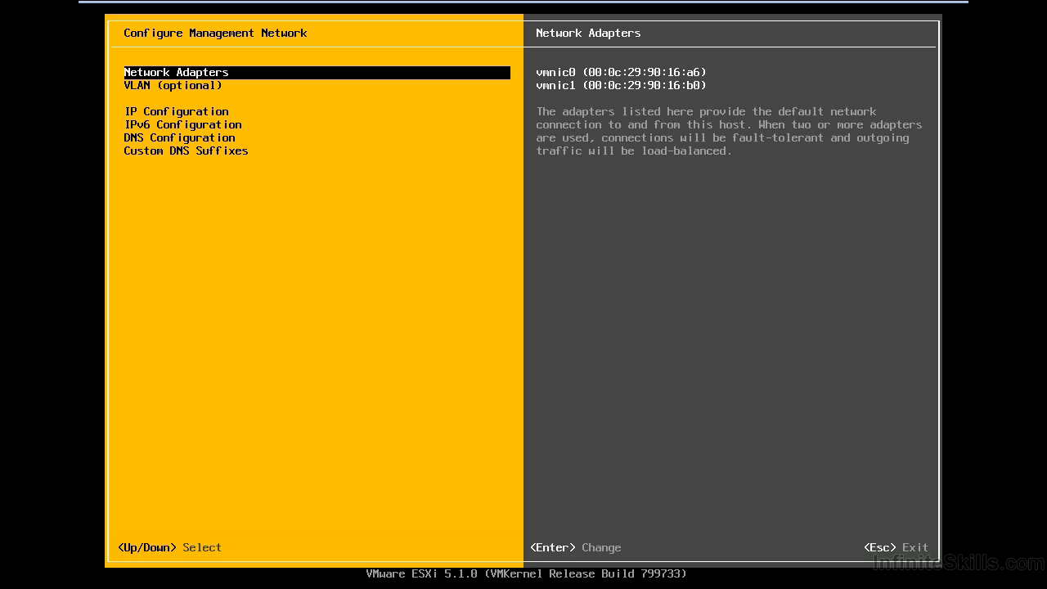
# Step: Look at the optional VLAN ID setting of the management network and leave it without changes
pyautogui.press('Down')
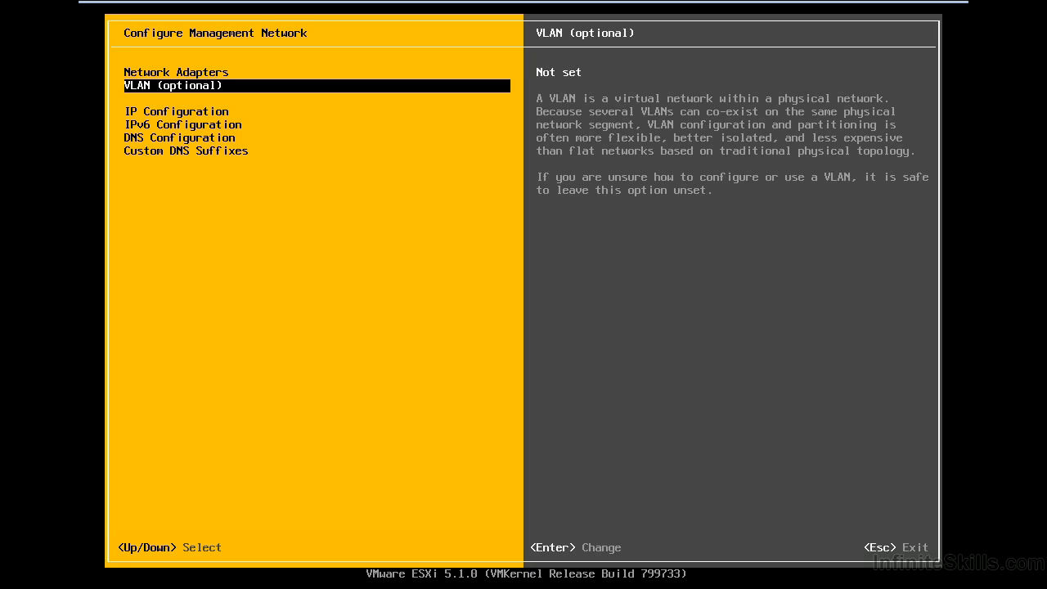
pyautogui.press('Return')
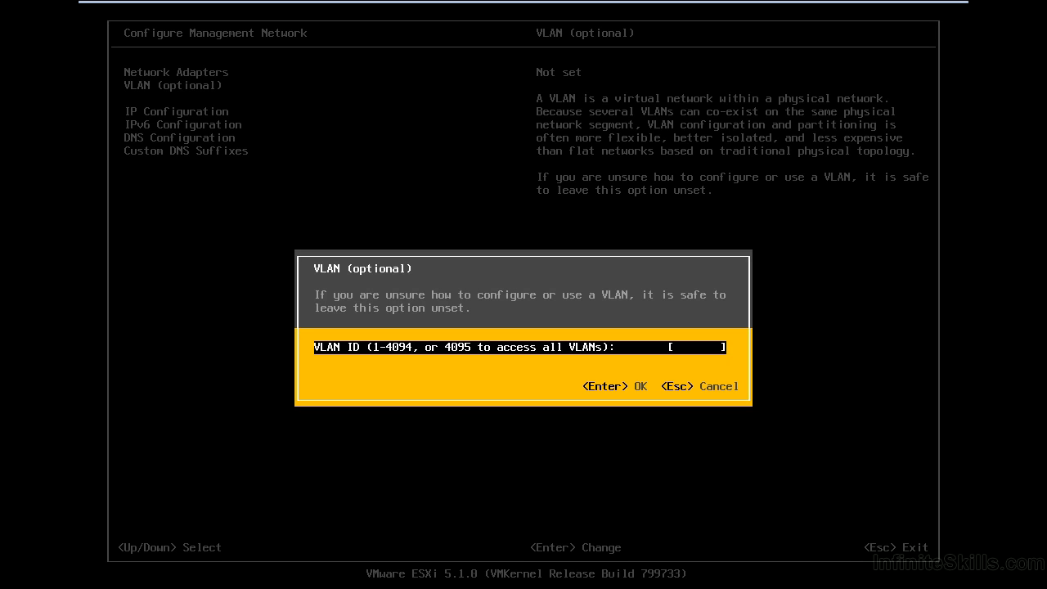
pyautogui.press('Escape')
# Step: Switch the management network to a static IP configuration with the IP address 10.82.1.250
pyautogui.press('Down')
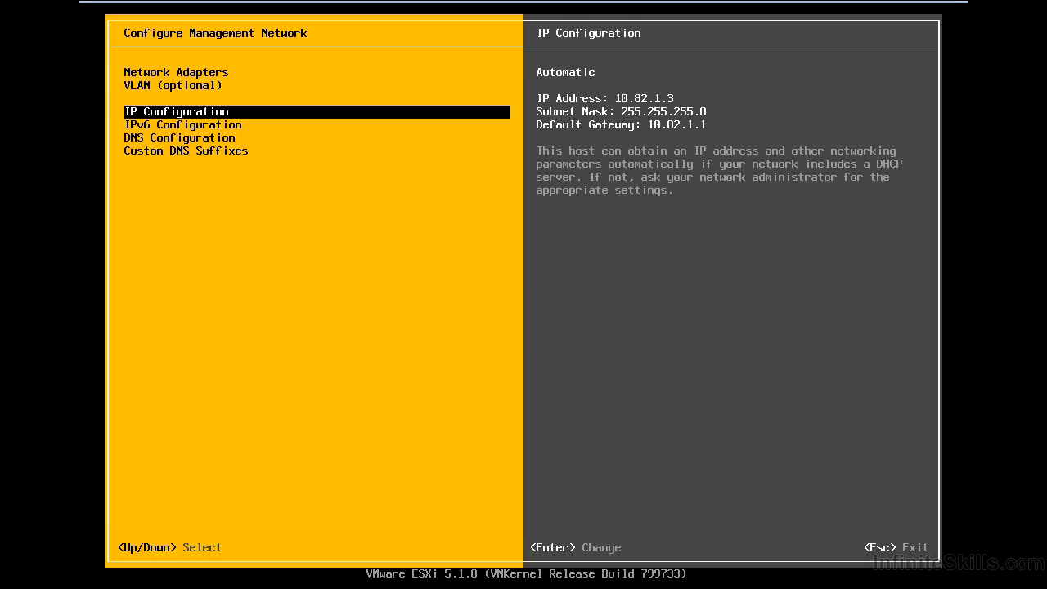
pyautogui.press('Return')
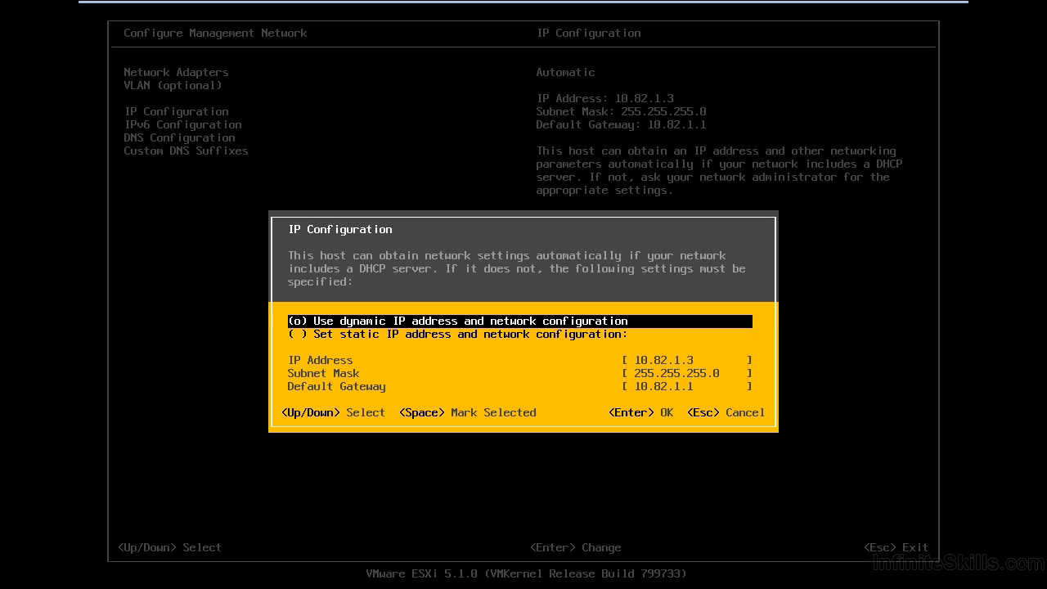
pyautogui.press('Down')
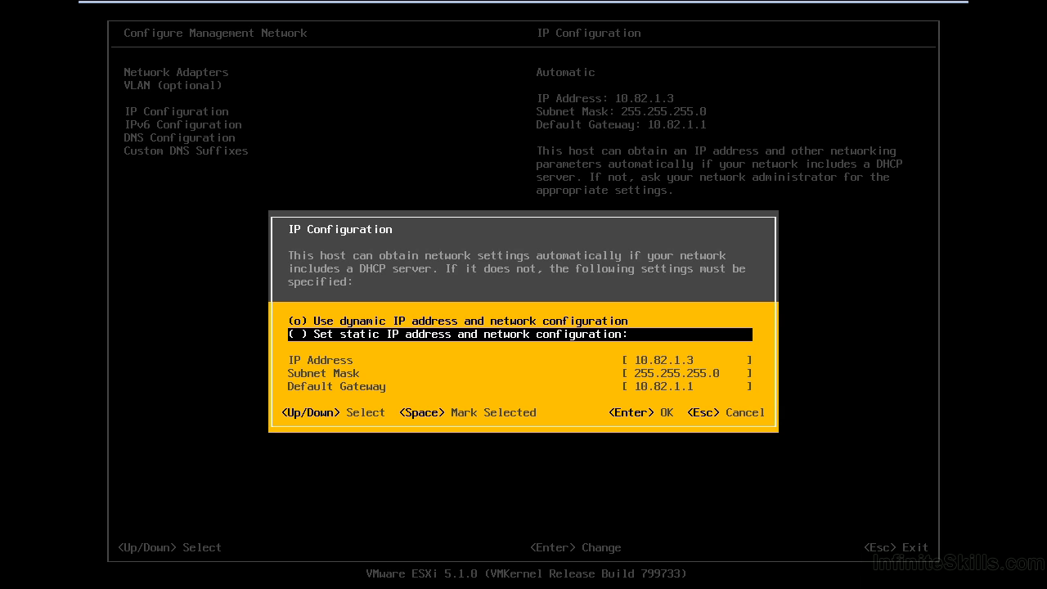
pyautogui.press('space')
pyautogui.press('Down')
pyautogui.press('End')
pyautogui.press('BackSpace')
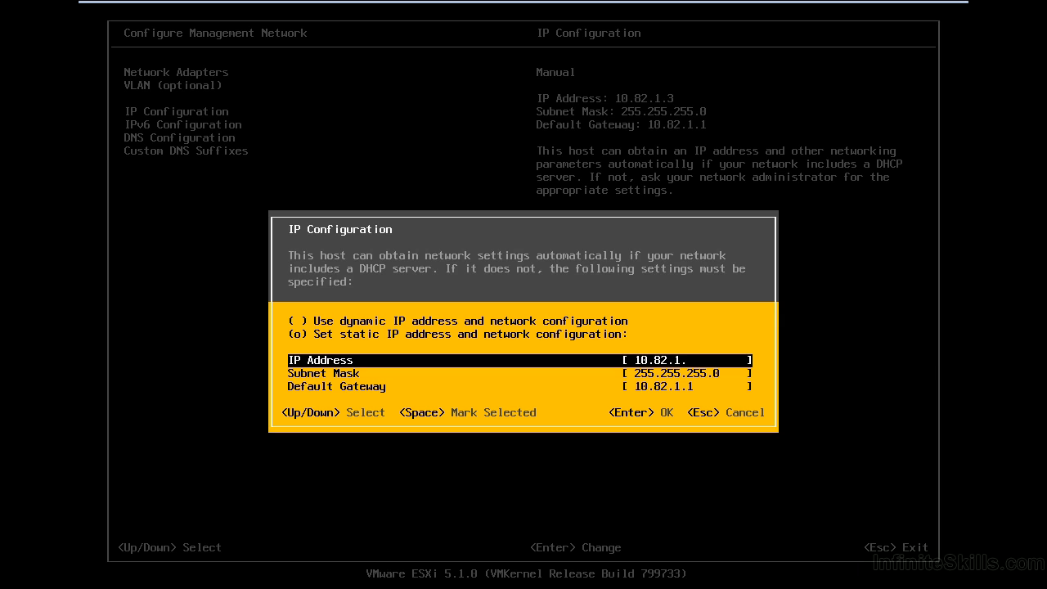
pyautogui.write('250')
pyautogui.press('Down')
pyautogui.press('Down')
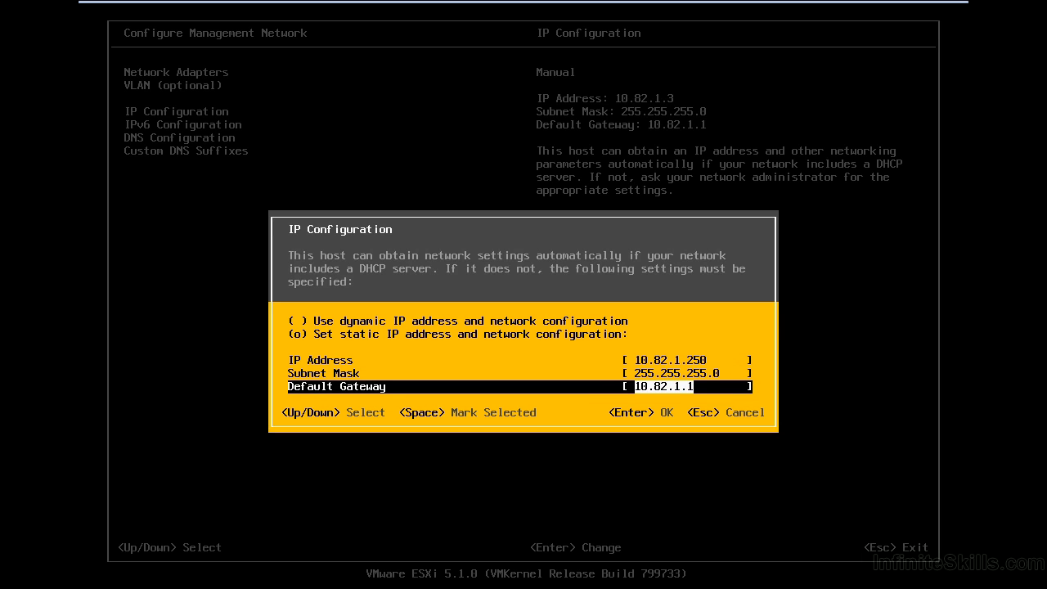
pyautogui.press('Return')
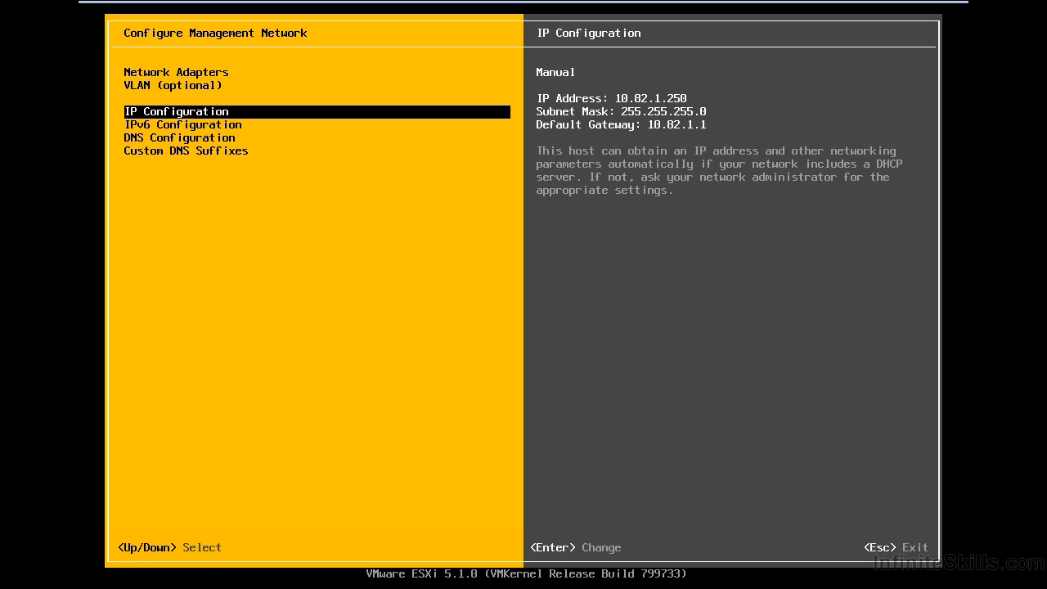
# Step: Set the hostname to esx-01 in the management network's DNS configuration
pyautogui.press('Down')
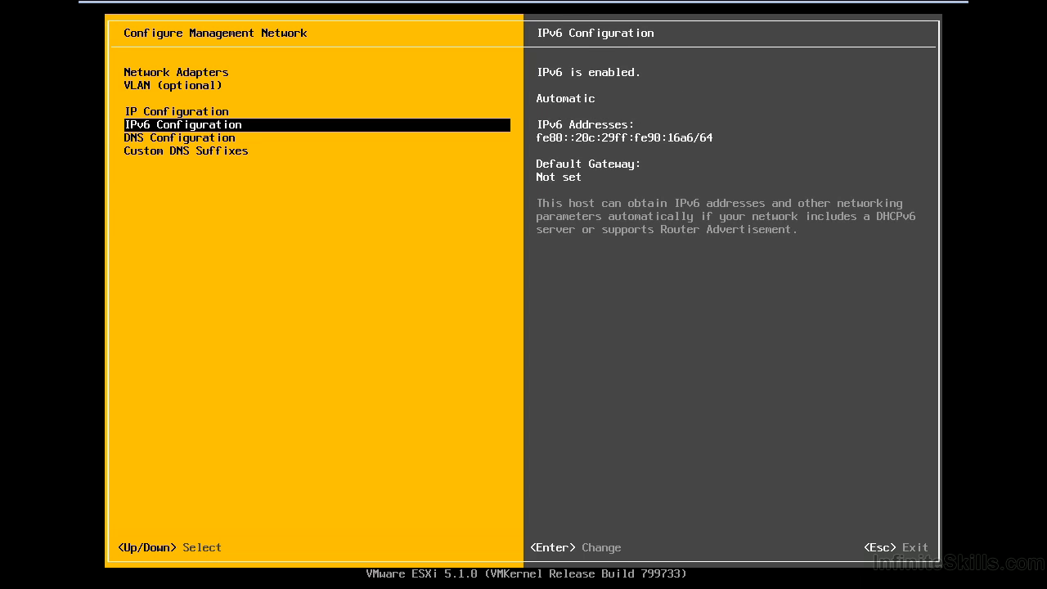
pyautogui.press('Down')
pyautogui.press('Return')
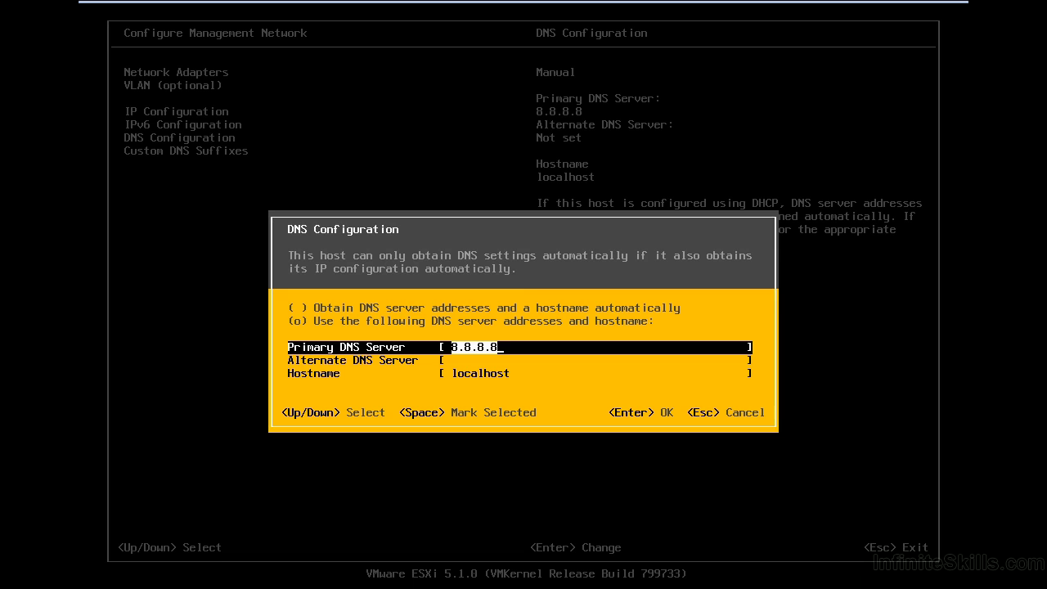
pyautogui.press('Down')
pyautogui.press('Down')
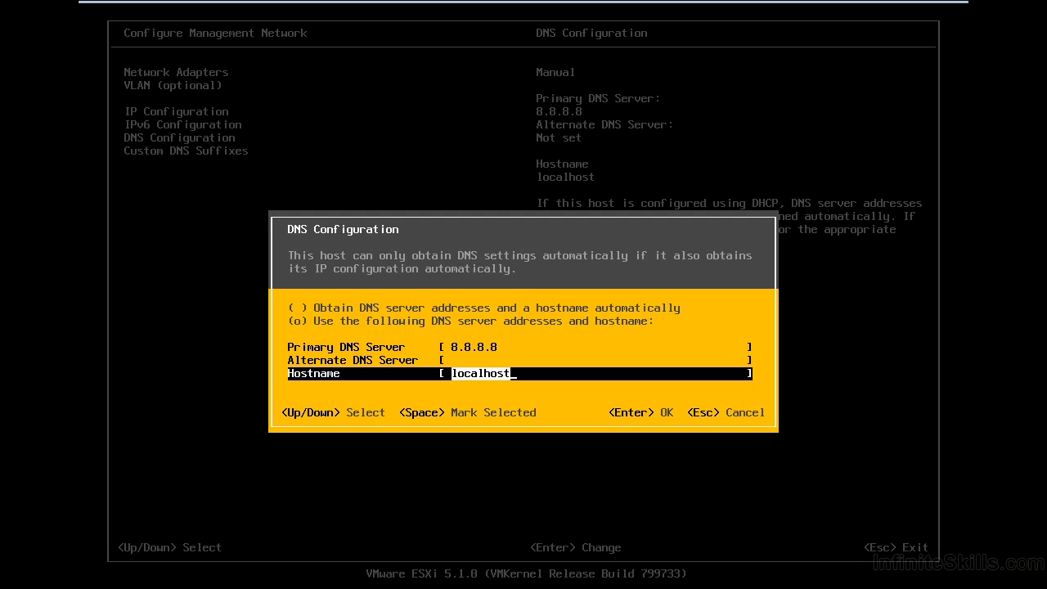
pyautogui.press('BackSpace')
pyautogui.write('esx-01')
pyautogui.press('Return')
# Step: Replace the custom DNS suffix with vmwarelab.local
pyautogui.press('Down')
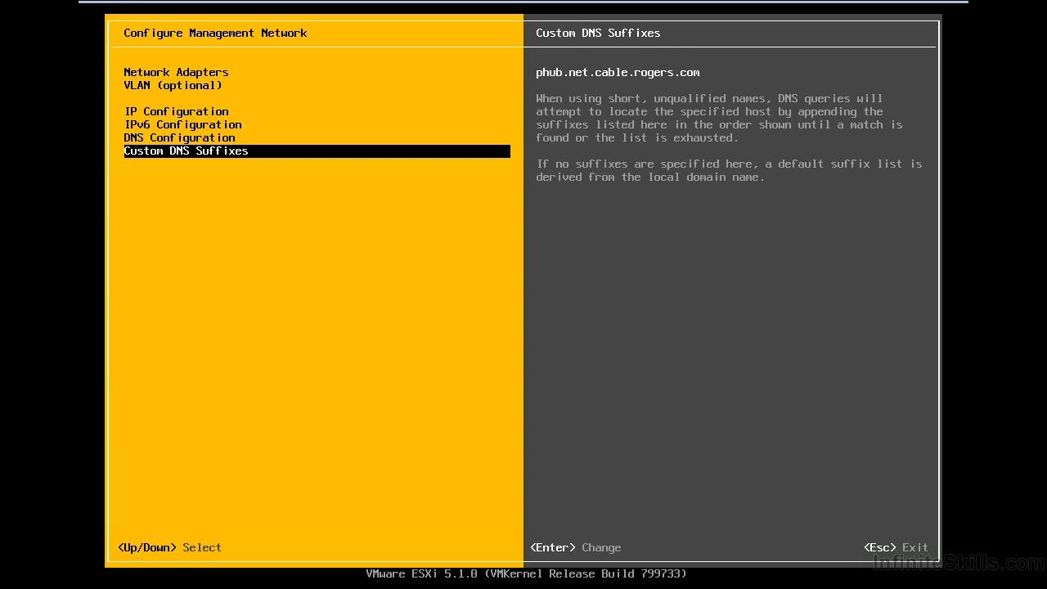
pyautogui.press('Return')
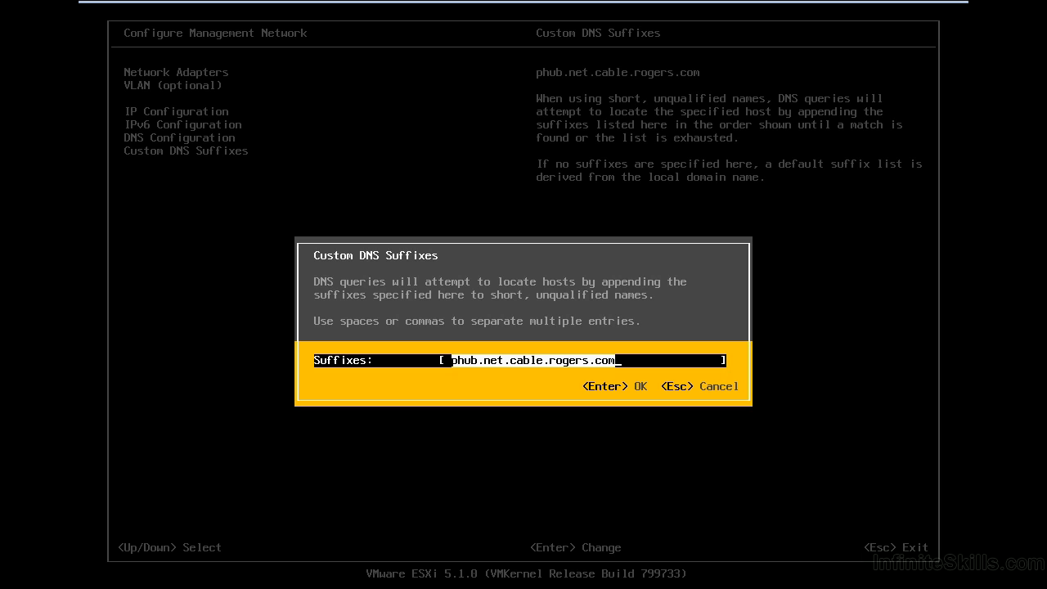
pyautogui.press('BackSpace')
pyautogui.write('vmwarelab.loca')
pyautogui.press('Return')
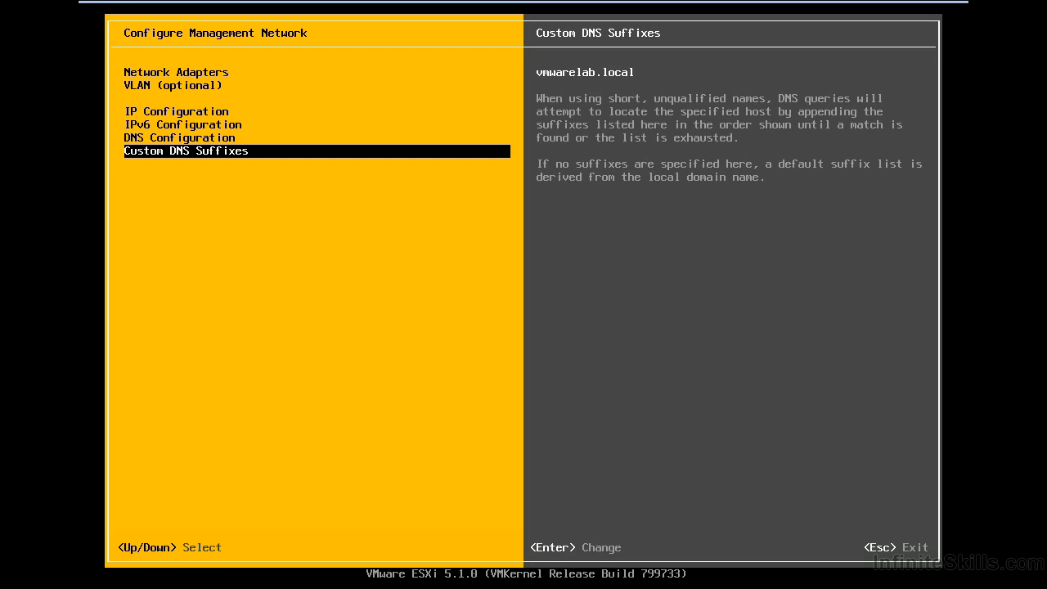
# Step: Leave the management network configuration and apply the changes
pyautogui.press('Escape')
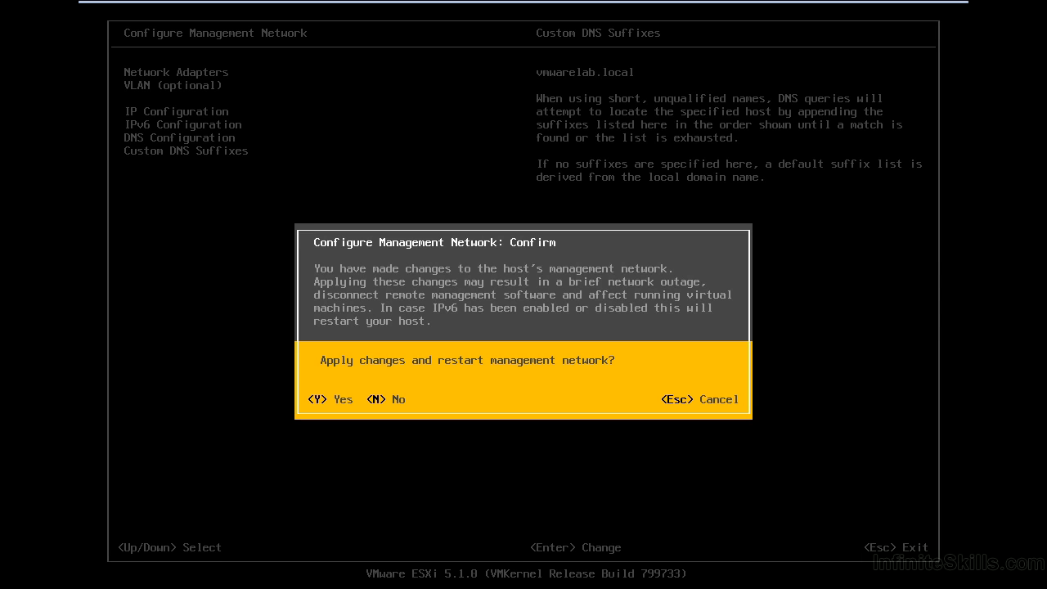
pyautogui.press('Escape')
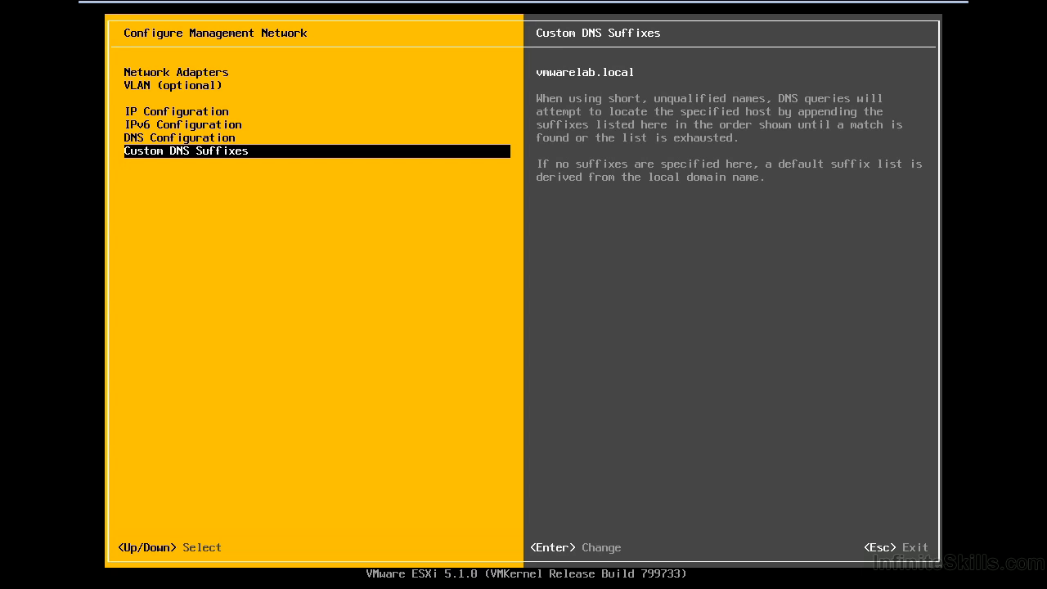
pyautogui.press('Escape')
# Step: Review the ping addresses and hostname offered by the management network test, and close it without running it
pyautogui.press('Down')
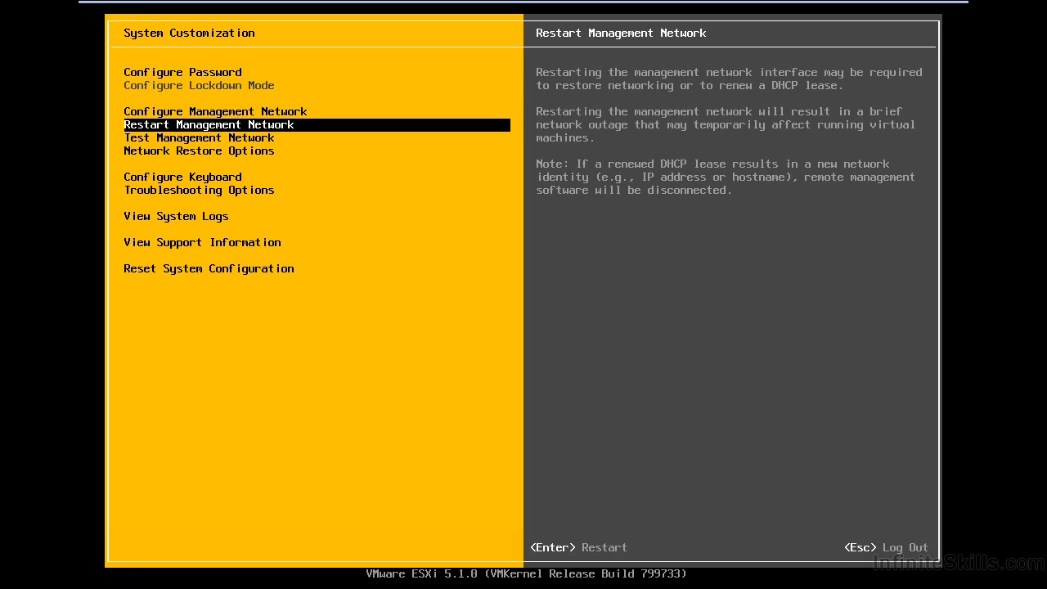
pyautogui.press('Down')
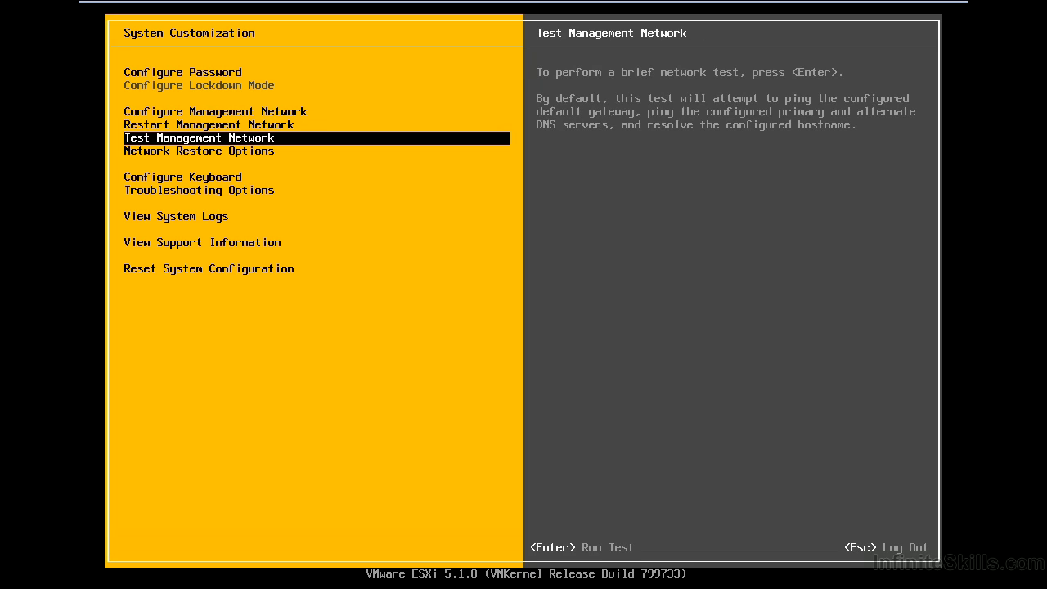
pyautogui.press('Return')
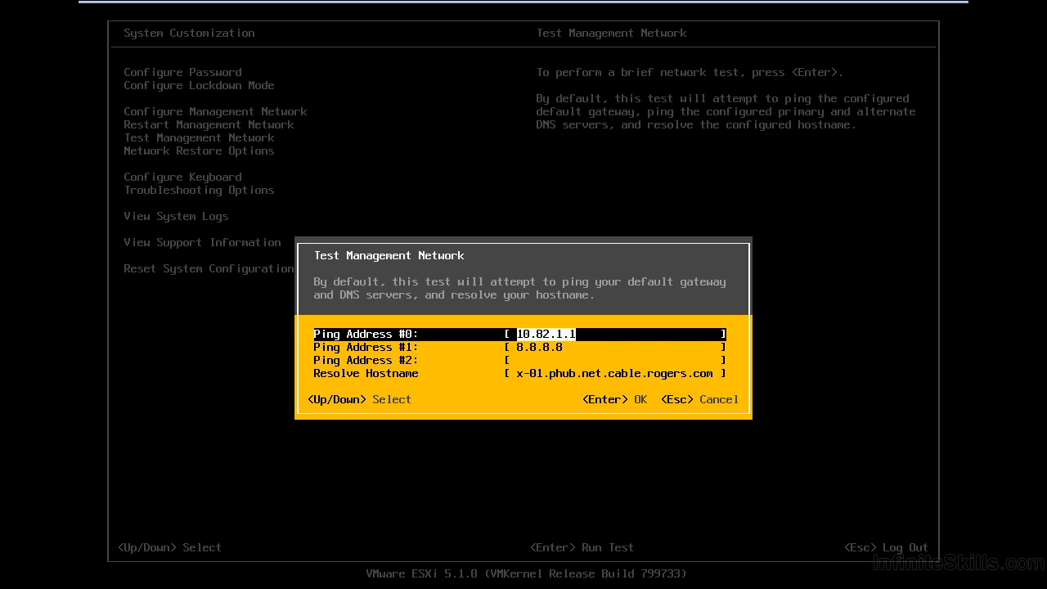
pyautogui.press('Escape')
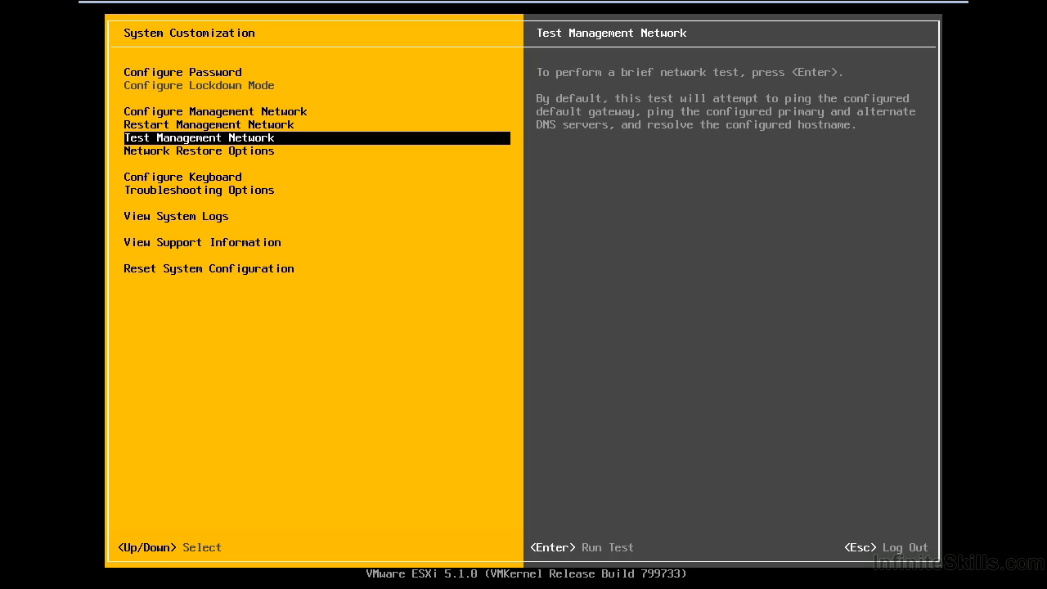
# Step: Review the network restore options and return to the system customization list
pyautogui.press('Down')
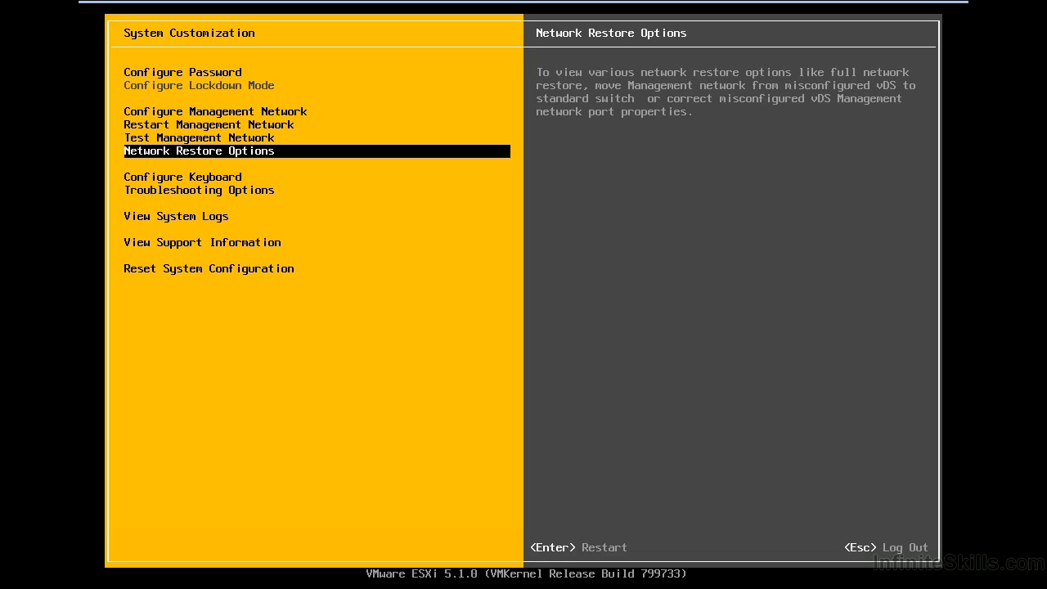
pyautogui.press('Return')
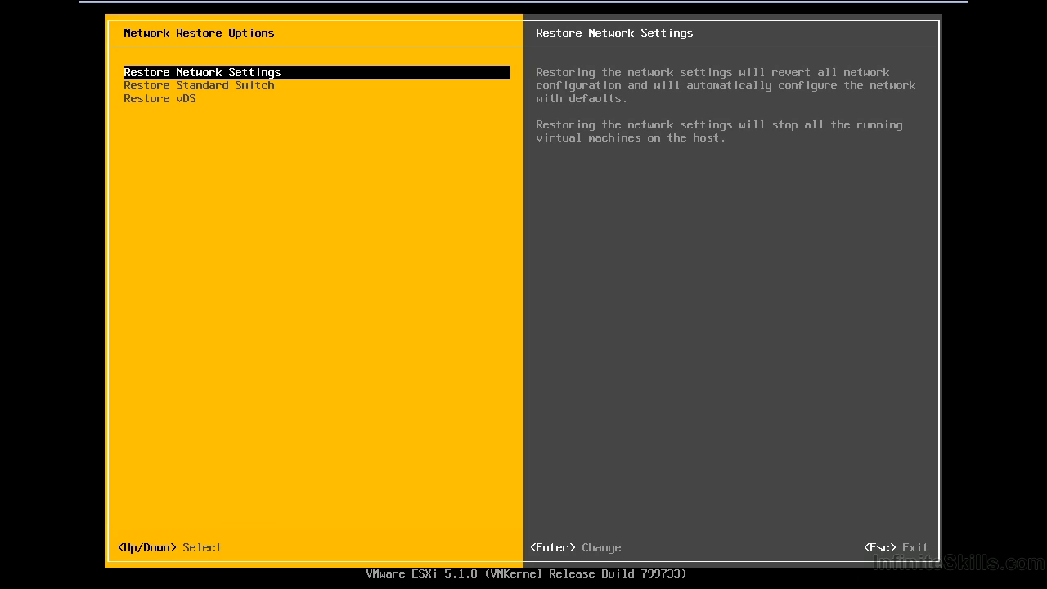
pyautogui.press('Escape')
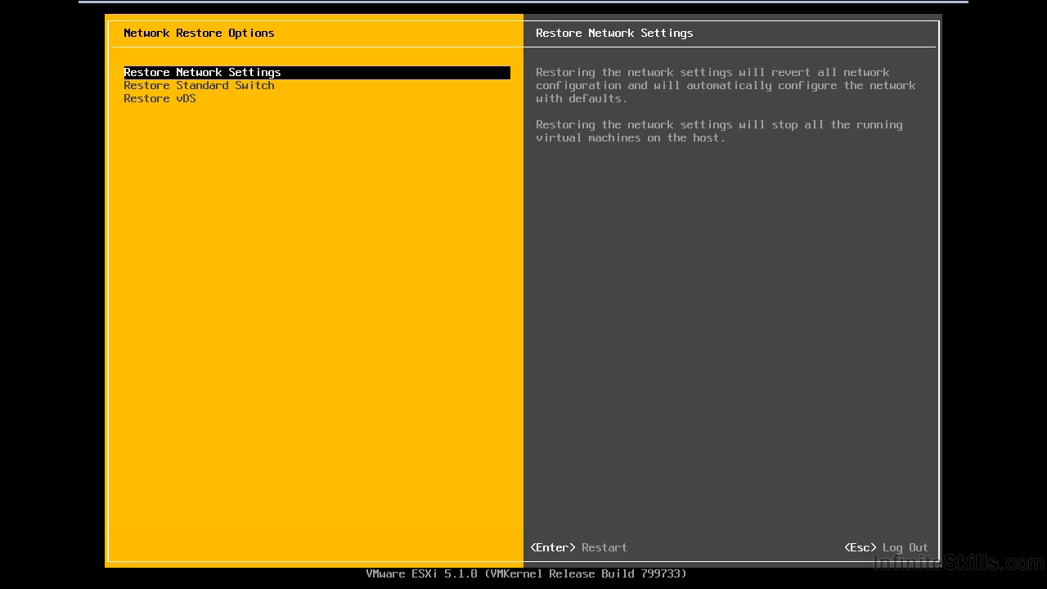
pyautogui.press('Escape')
# Step: Review the keyboard configuration, the troubleshooting options and the list of available system logs
pyautogui.press('Down')
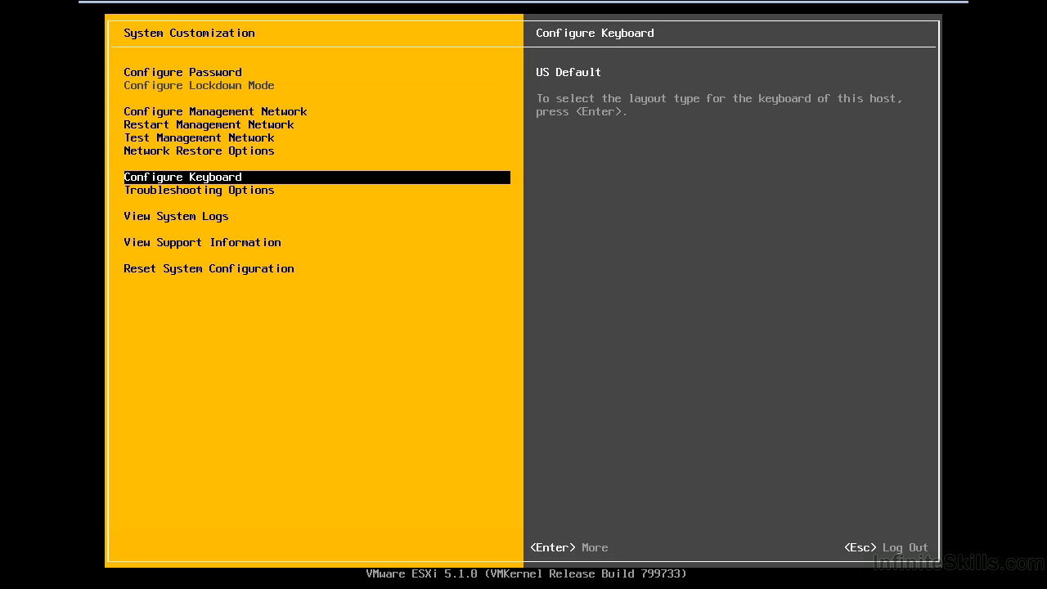
pyautogui.press('Down')
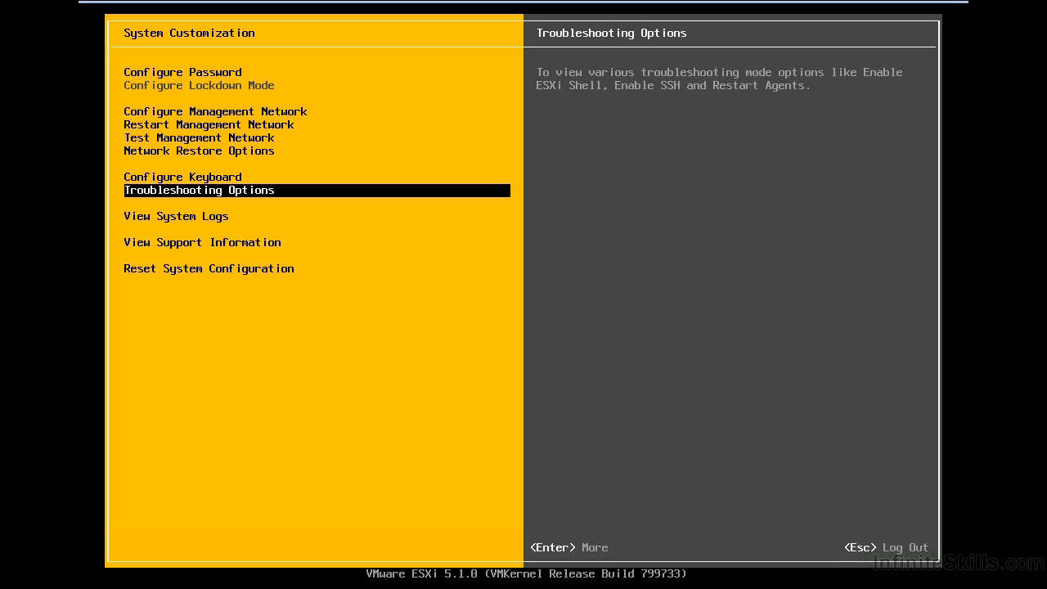
pyautogui.press('Return')
pyautogui.press('Down')
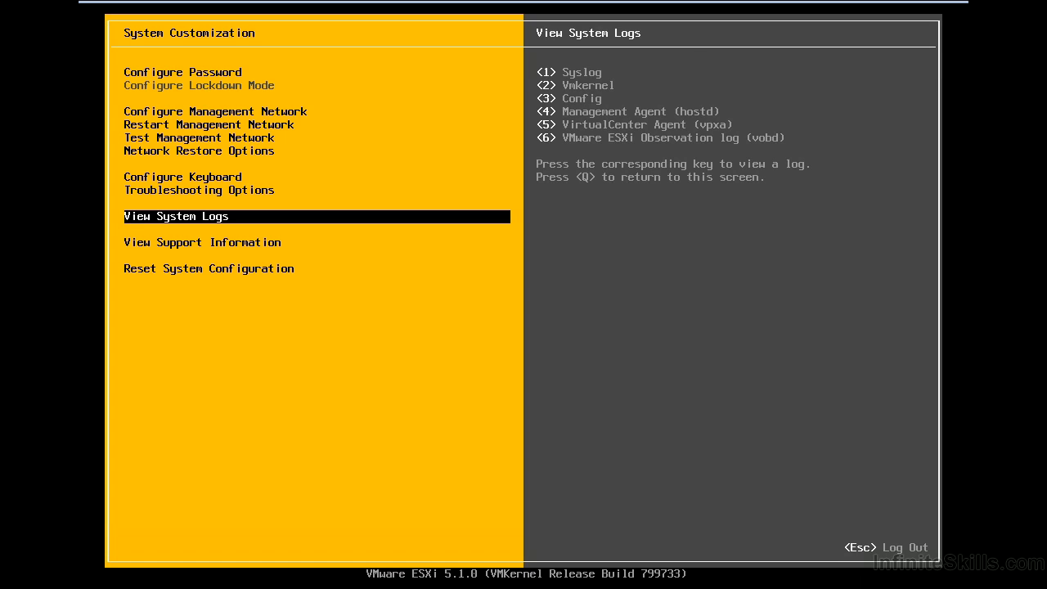
# Step: View the Syslog, Vmkernel, Config and Management Agent (hostd) logs one after another, returning to the log list after each
pyautogui.press('1')
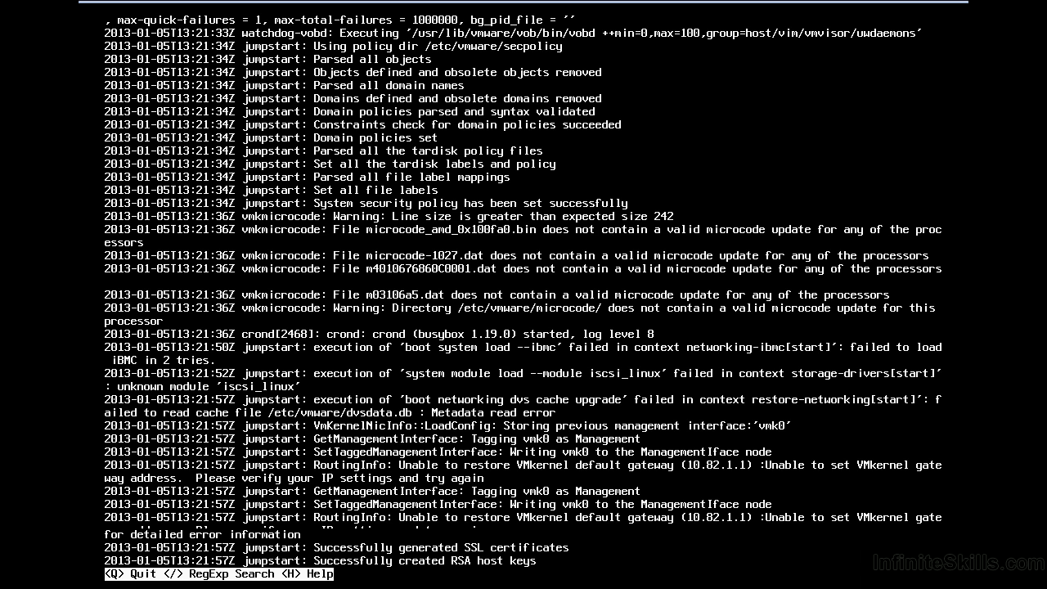
pyautogui.press('q')
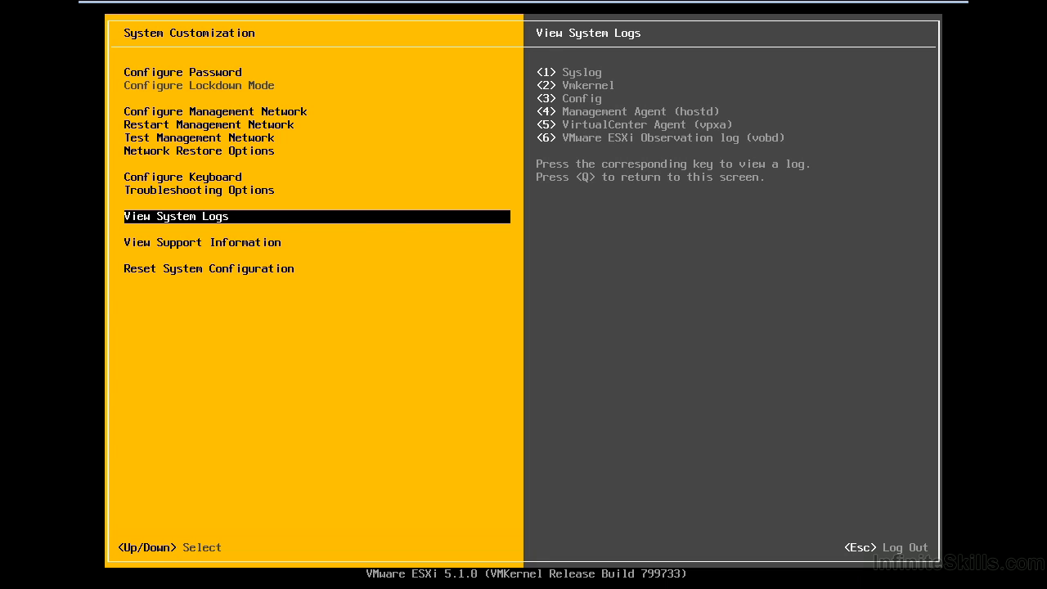
pyautogui.press('2')
pyautogui.press('q')
pyautogui.press('3')
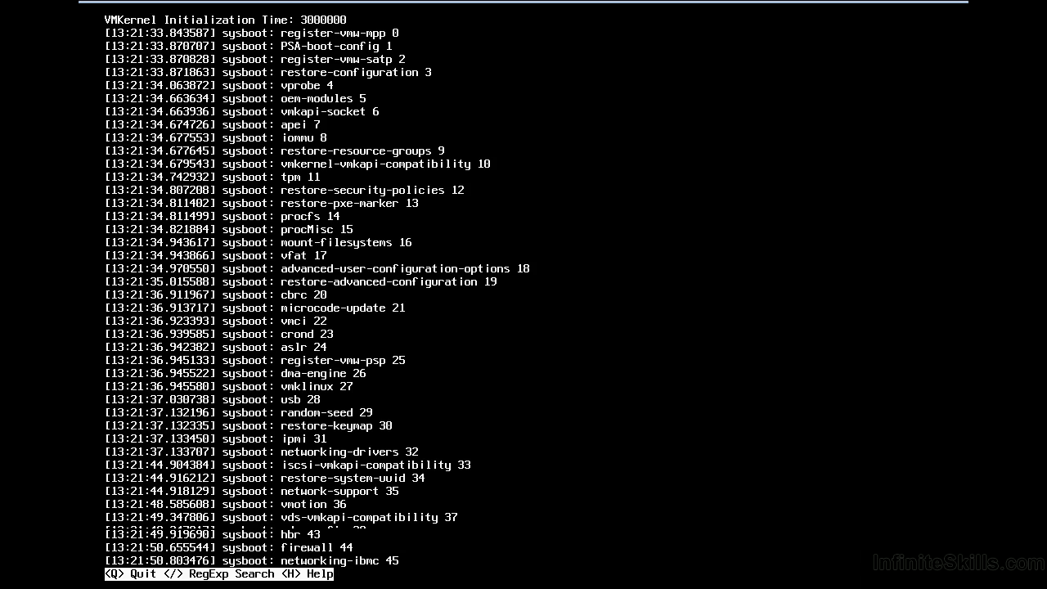
pyautogui.press('q')
pyautogui.press('4')
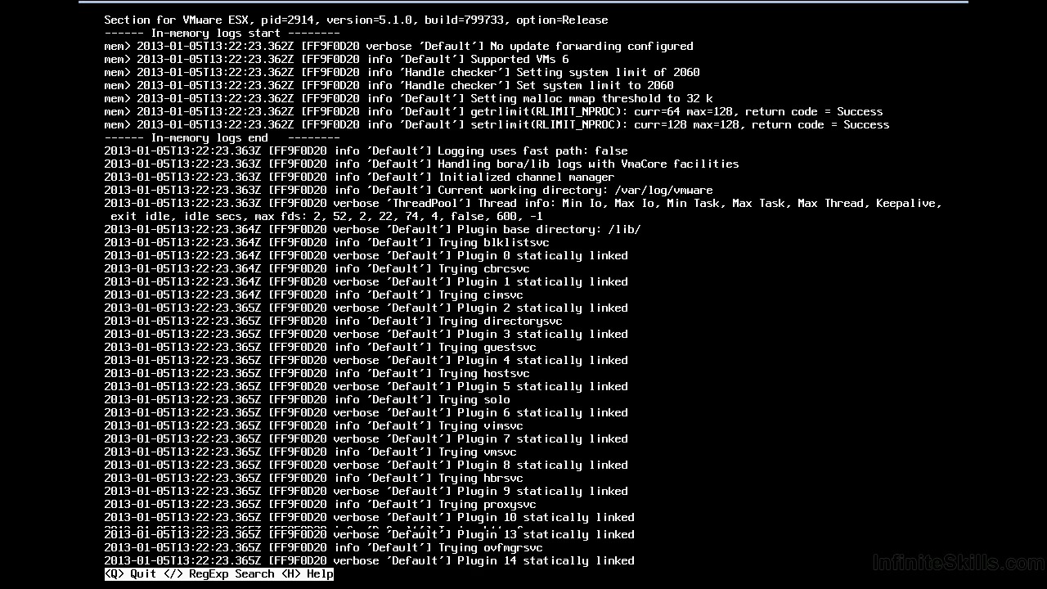
pyautogui.press('q')
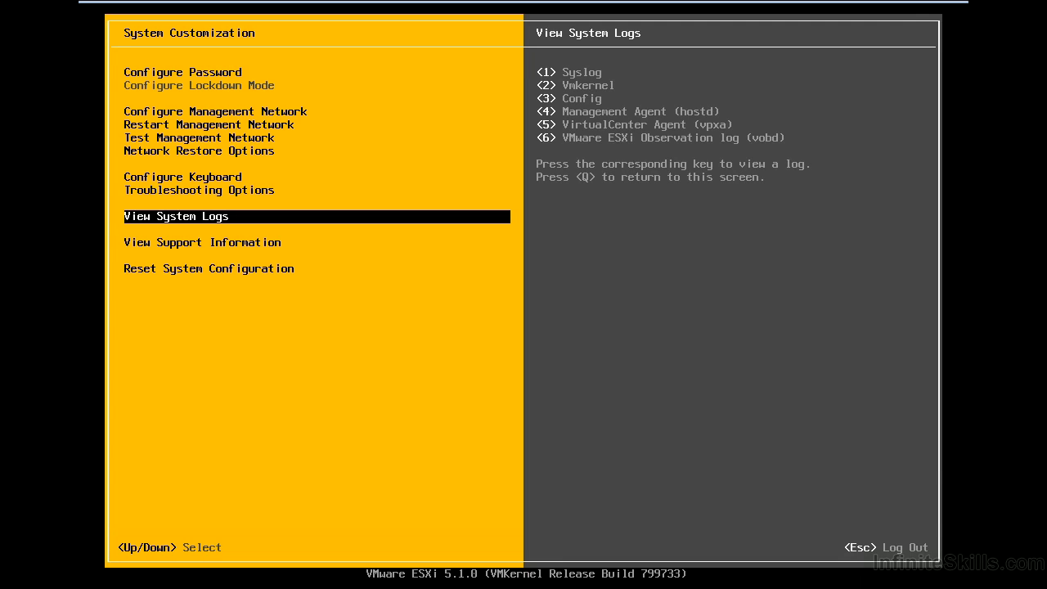
# Step: View the VMware ESXi Observation log (vobd) and the log viewer's command help, and return to the log list
pyautogui.press('6')
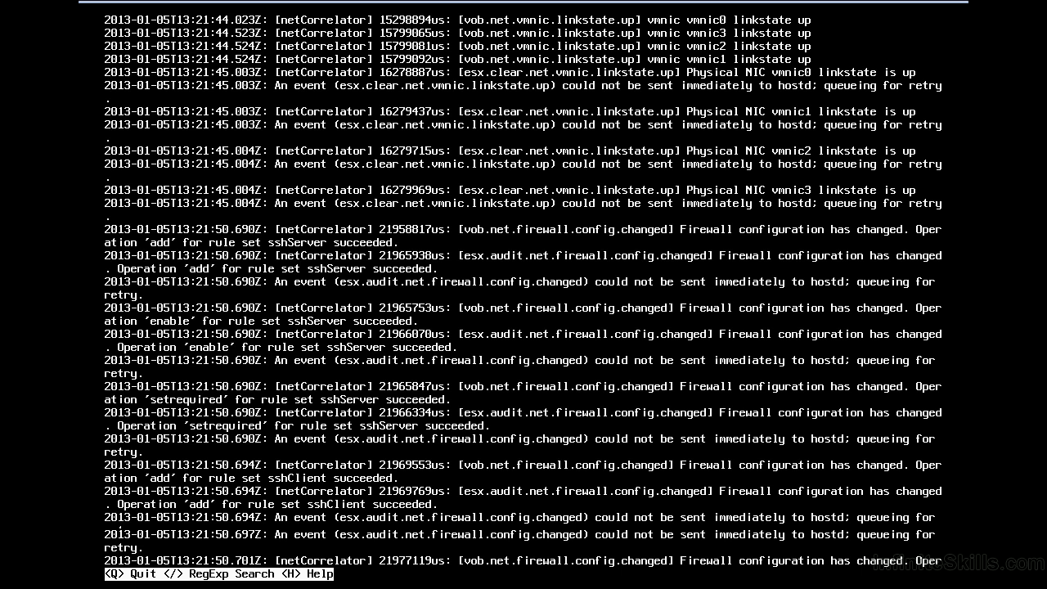
pyautogui.press('h')
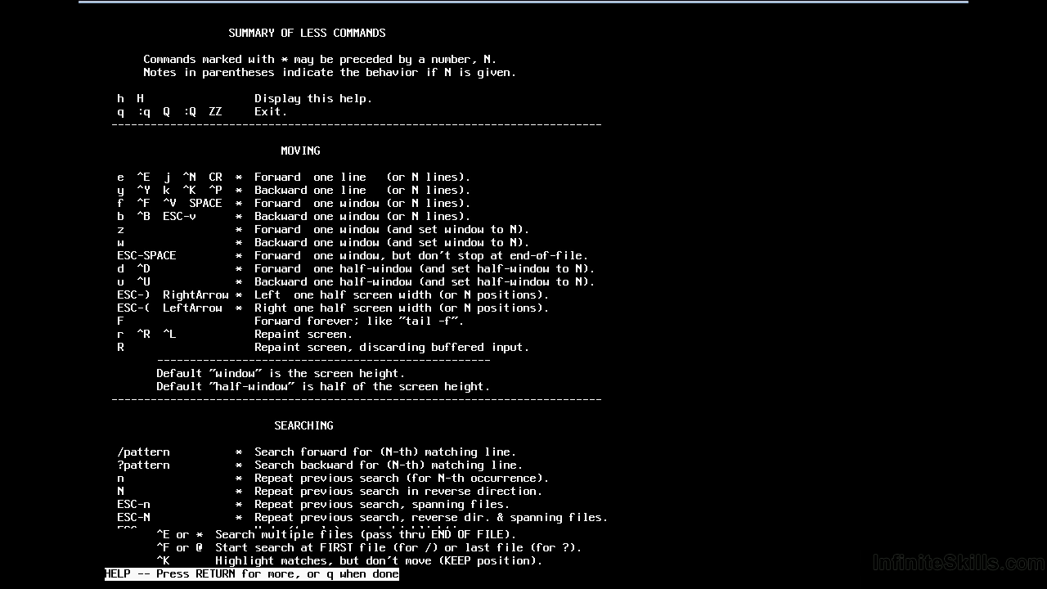
pyautogui.press('q')
pyautogui.press('q')
# Step: Review both pages of the host's support information and the description of the Reset System Configuration option
pyautogui.press('Down')
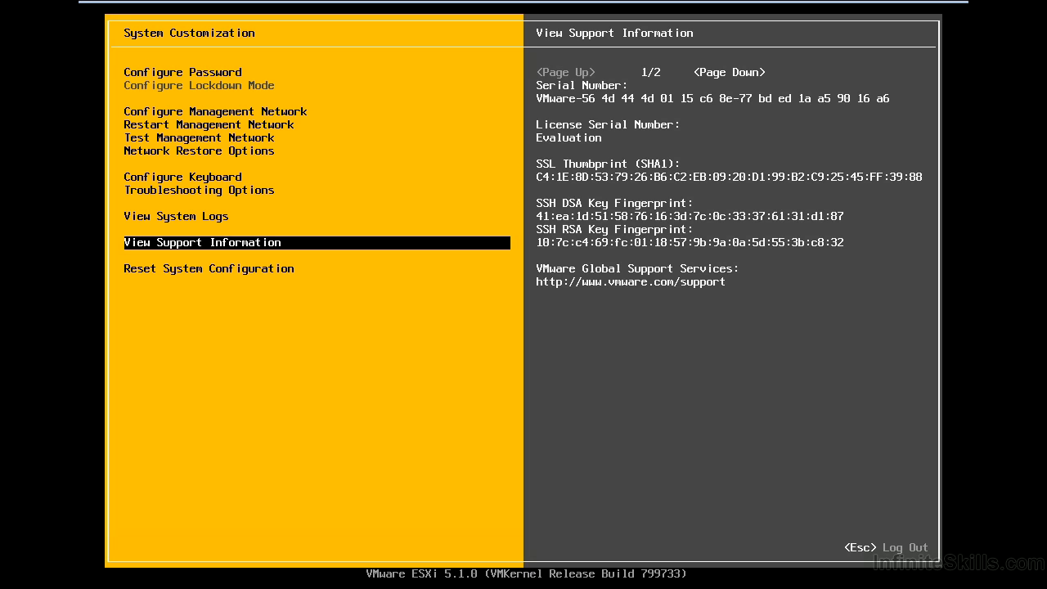
pyautogui.press('Escape')
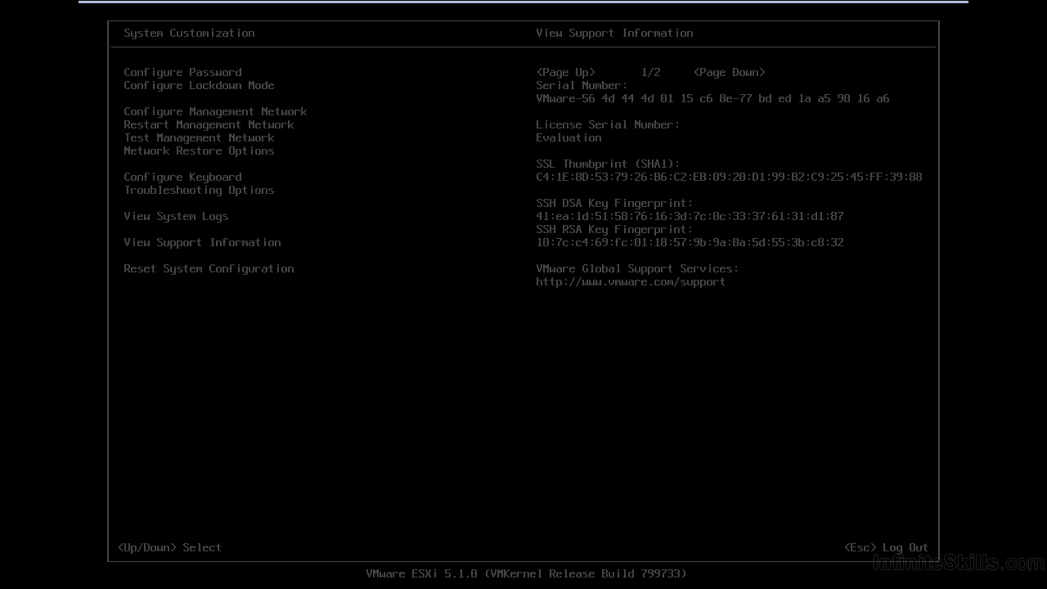
pyautogui.press('Down')
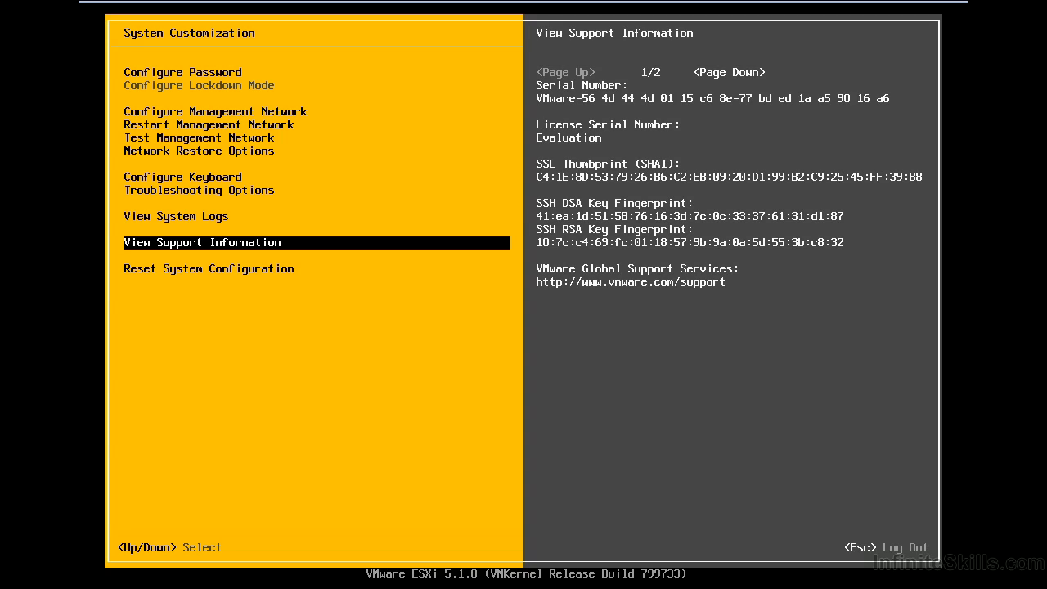
pyautogui.press('pagedown')
pyautogui.press('pagedown')
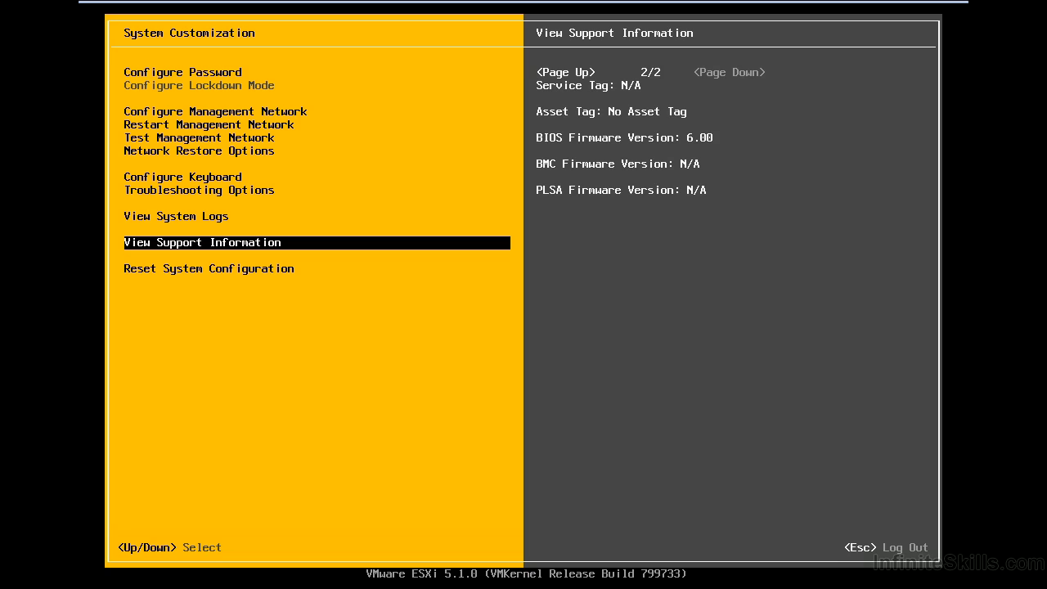
pyautogui.press('Down')
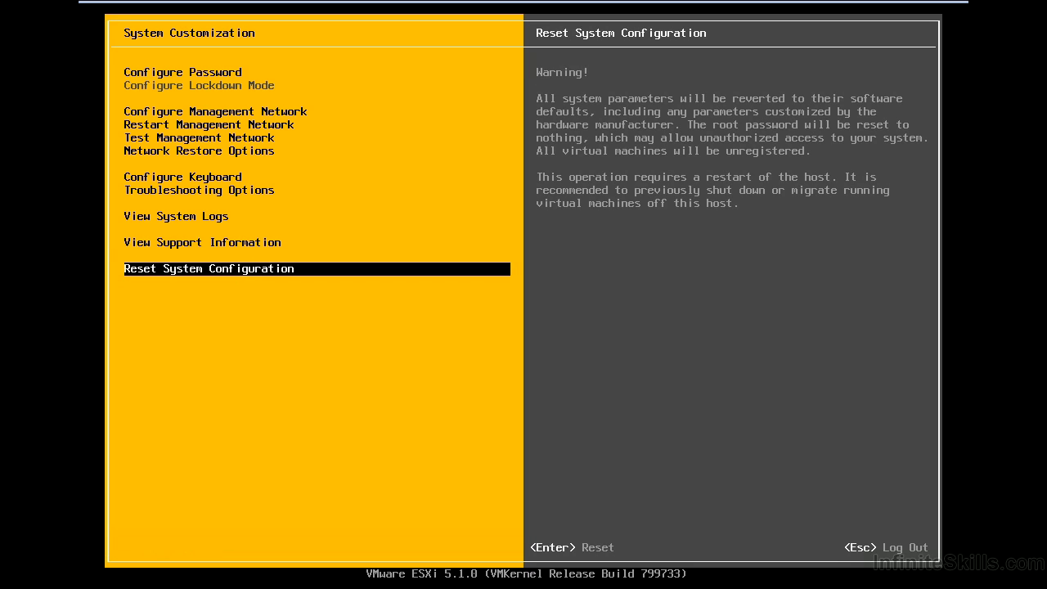